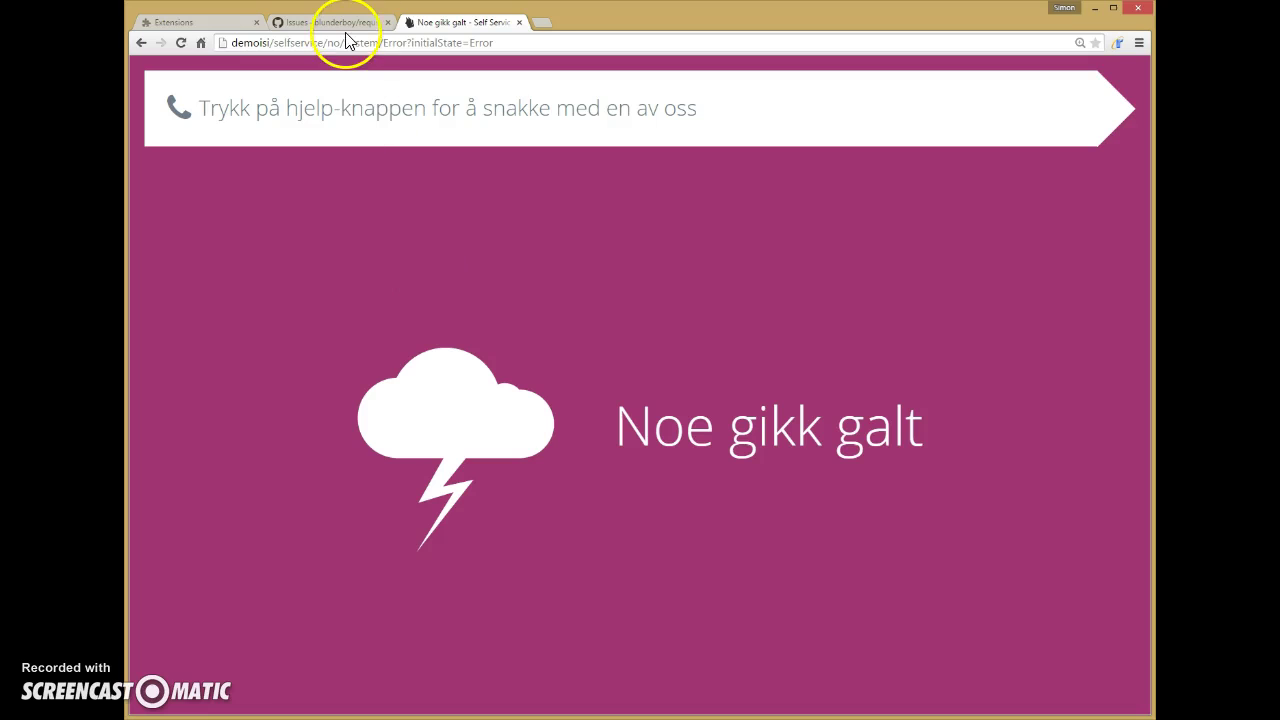
Step: Check Requestly in the installed extensions list, then return to the Noe gikk galt error page
left_click(196, 25)
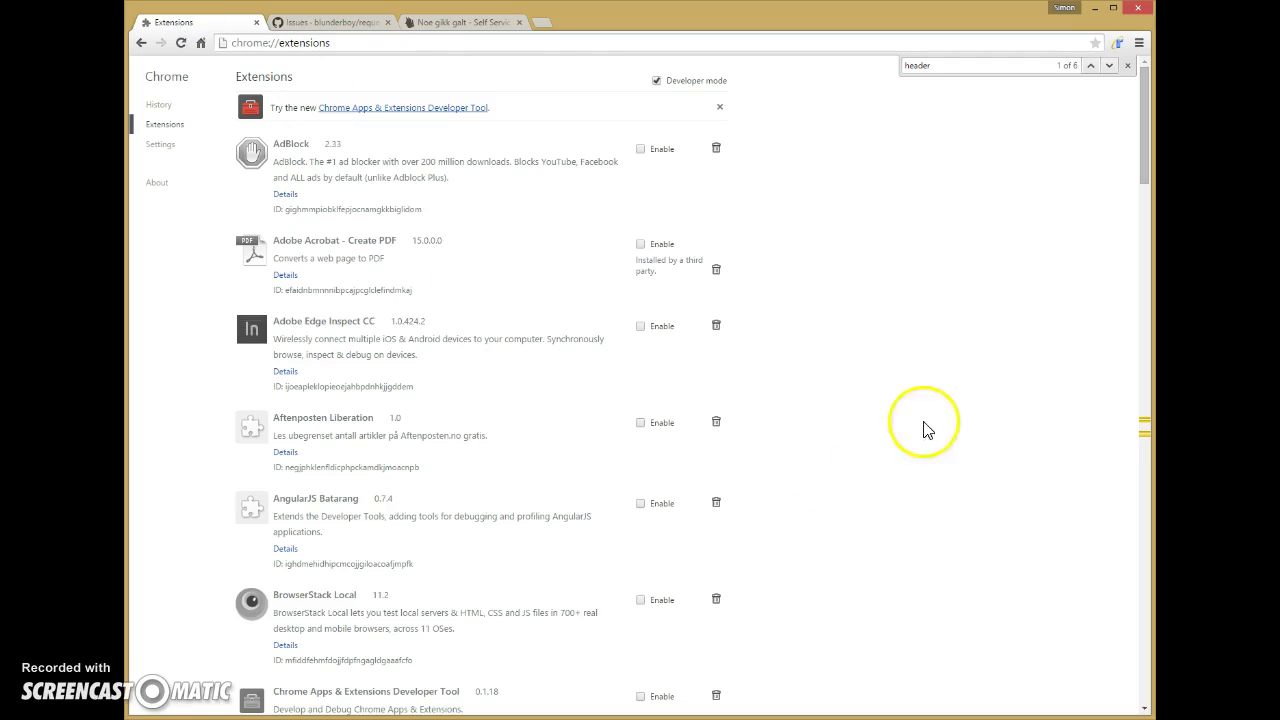
scroll(964, 411, "down", 5)
scroll(964, 412, "down", 5)
scroll(964, 411, "down", 5)
scroll(950, 410, "down", 5)
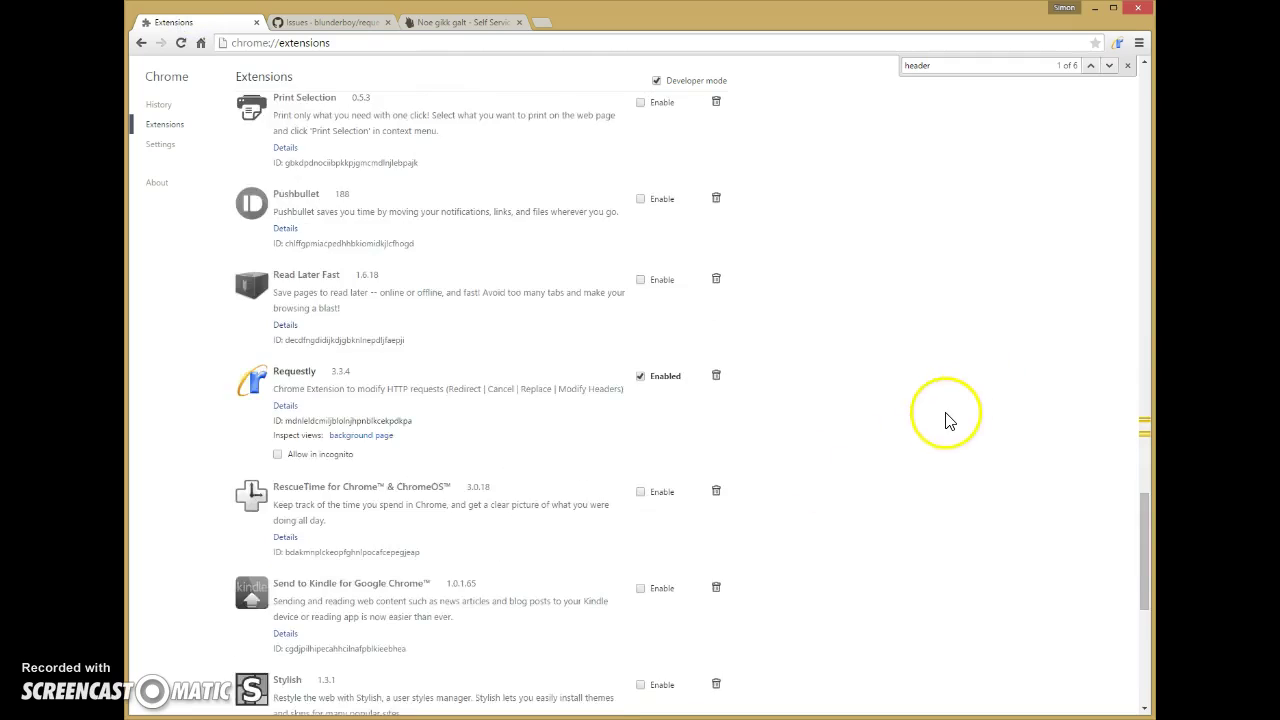
scroll(939, 410, "down", 2)
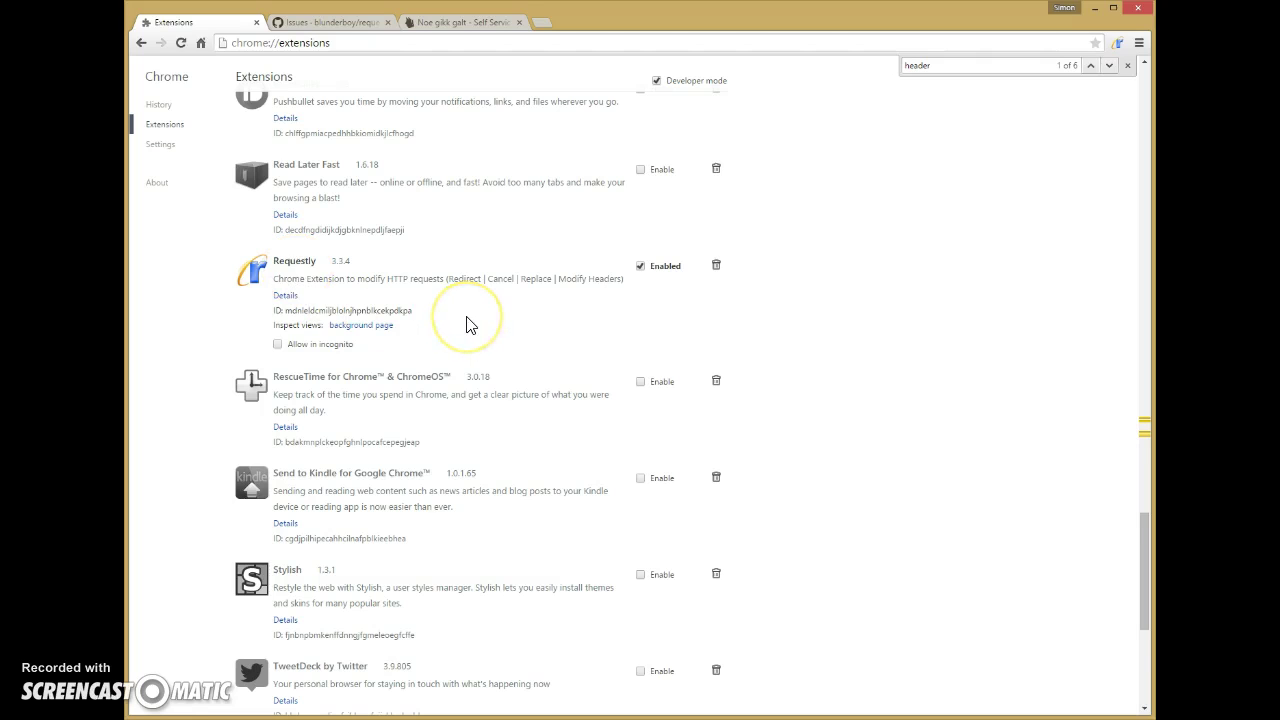
type("head")
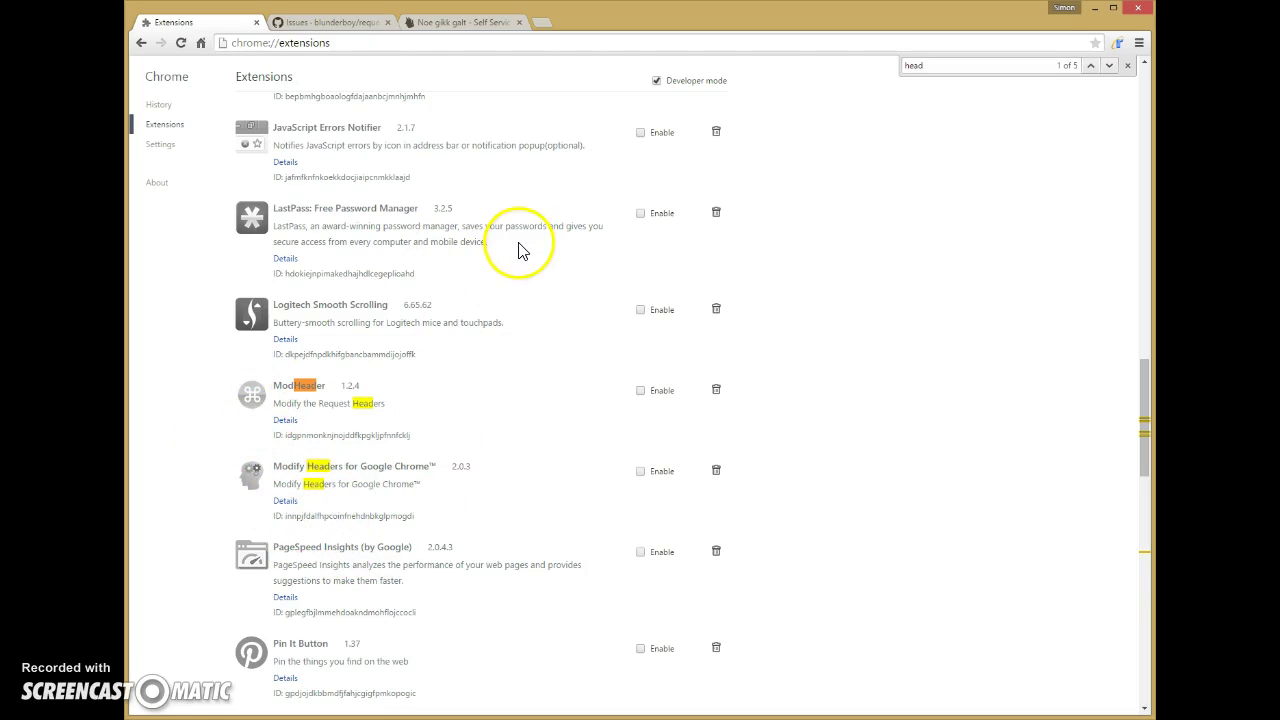
left_click(460, 22)
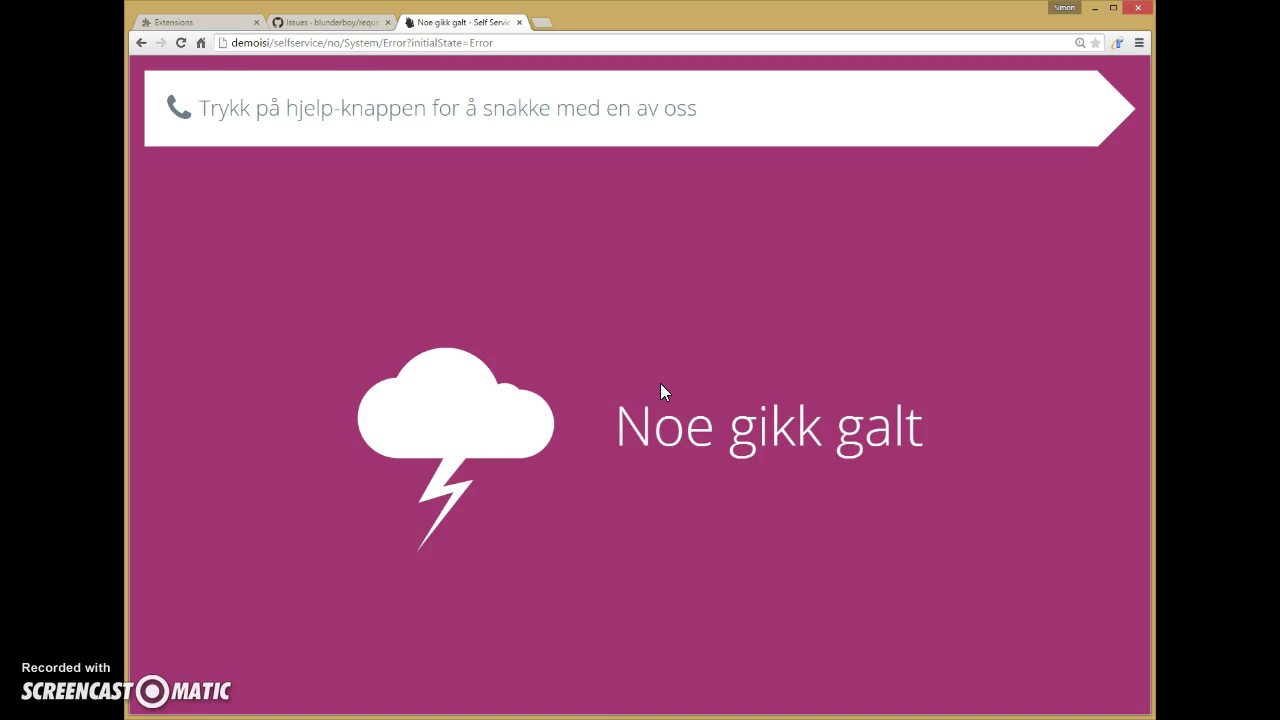
Step: Reload the Noe gikk galt page twice and open the DevTools Network log
key("F5")
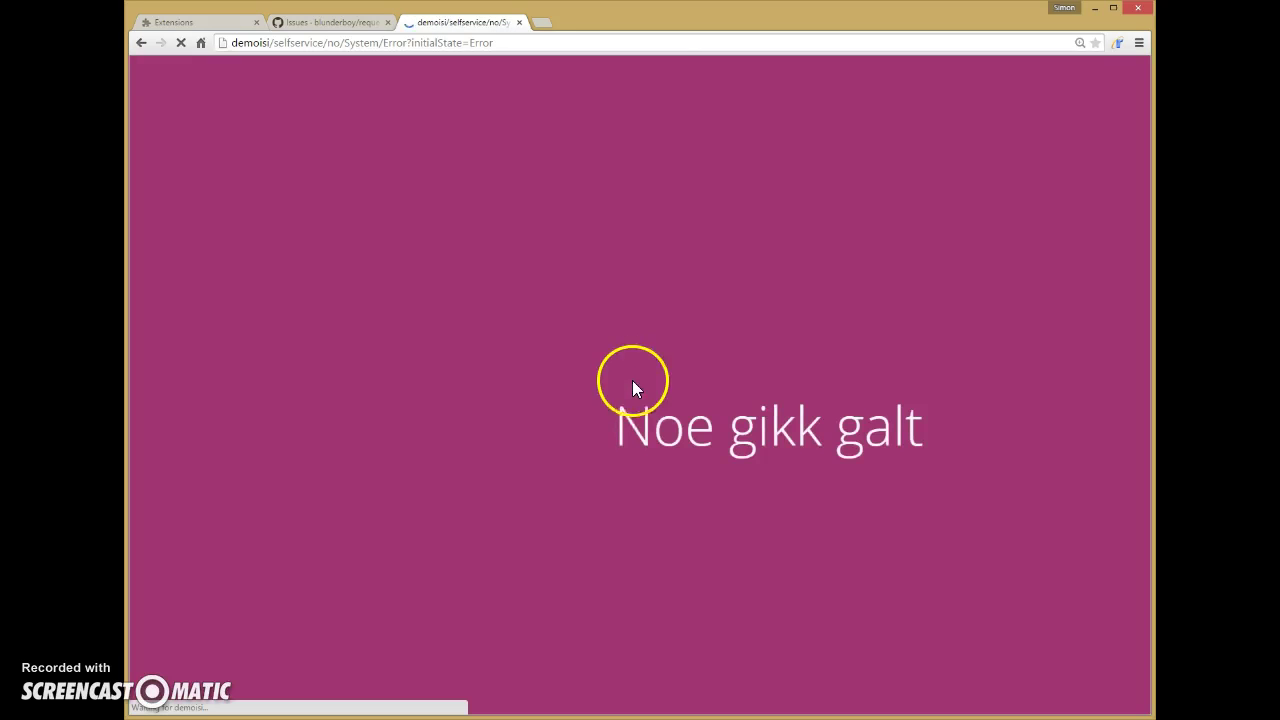
key("F5")
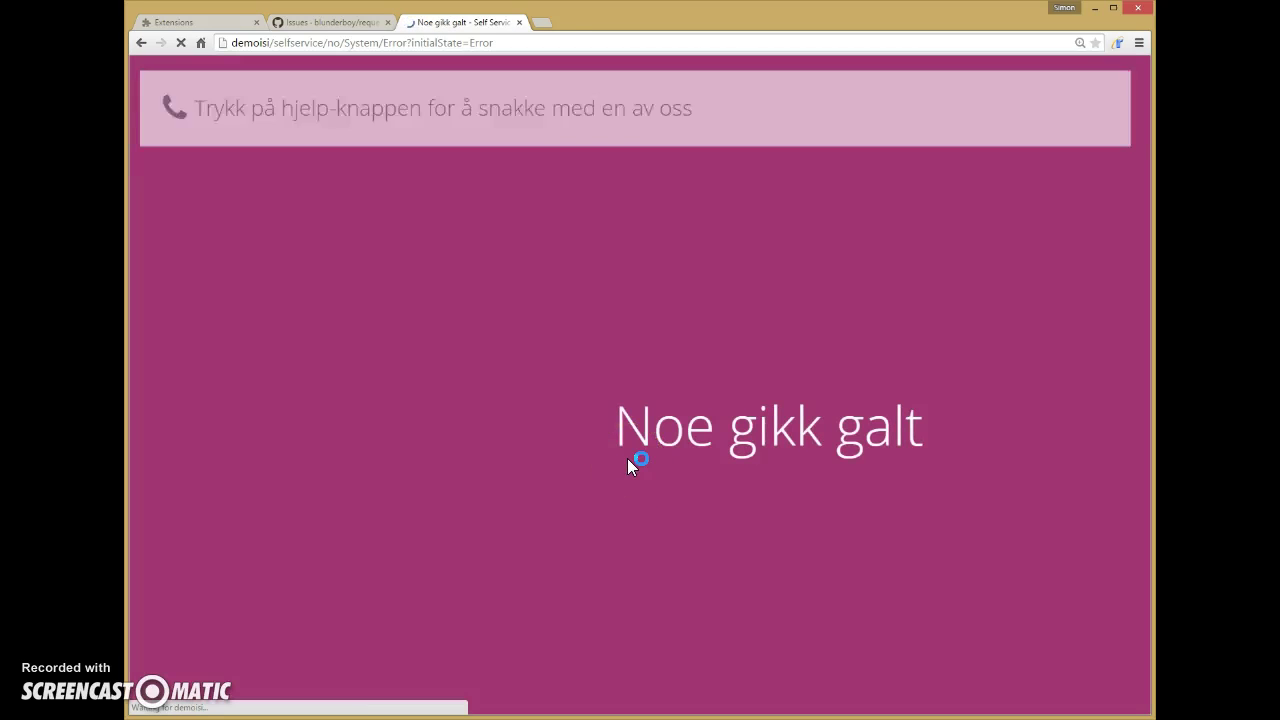
key("F12")
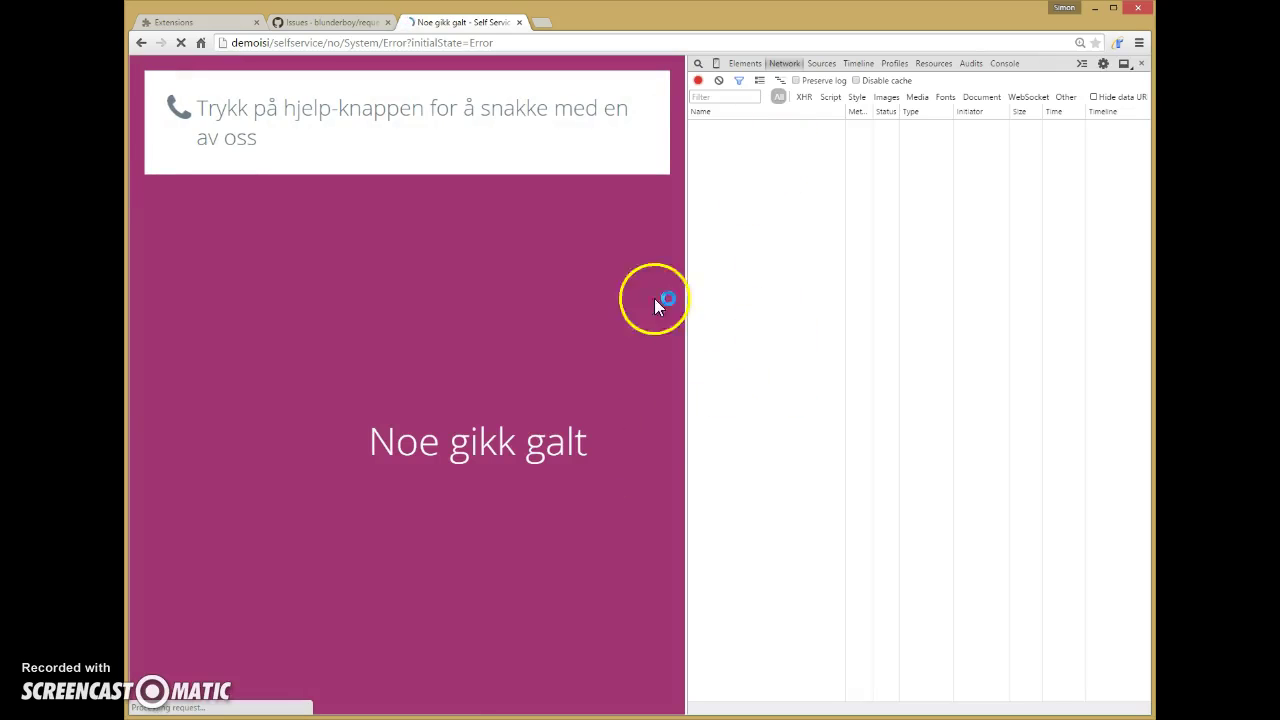
Step: Reload with the network log recording and inspect the pending arrow-right.svg request's headers and preview
key("F5")
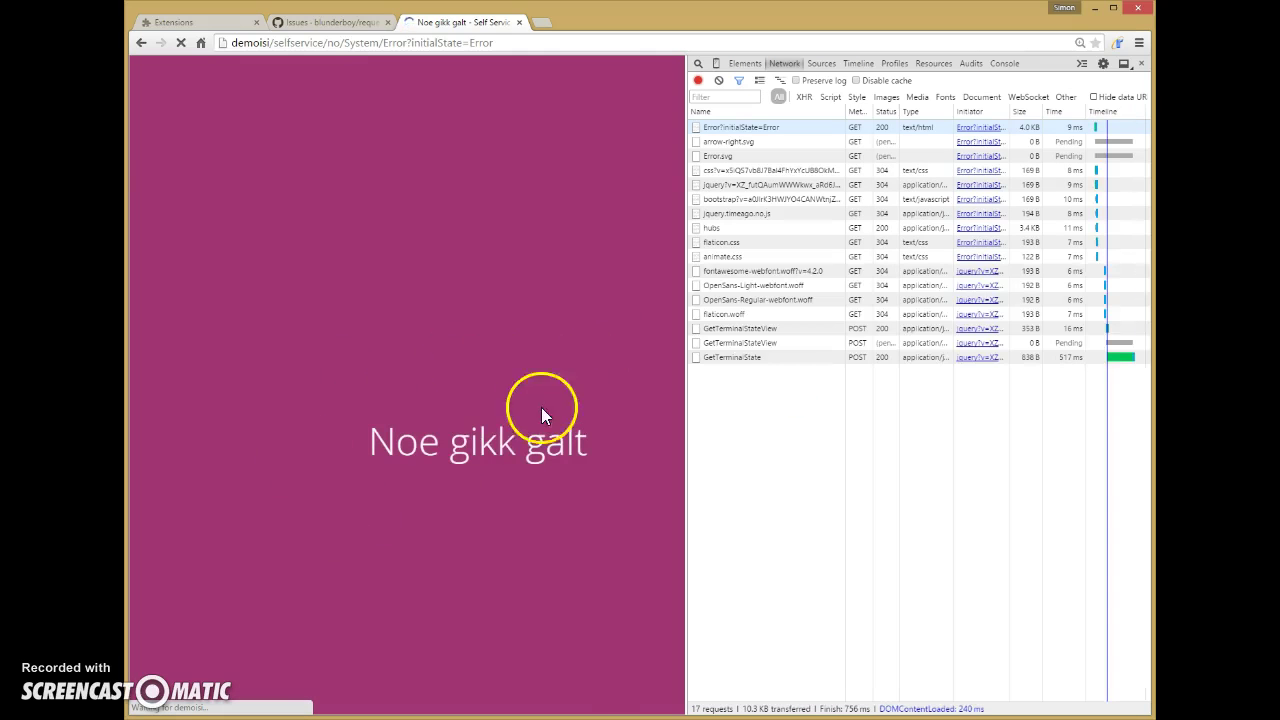
left_click(728, 141)
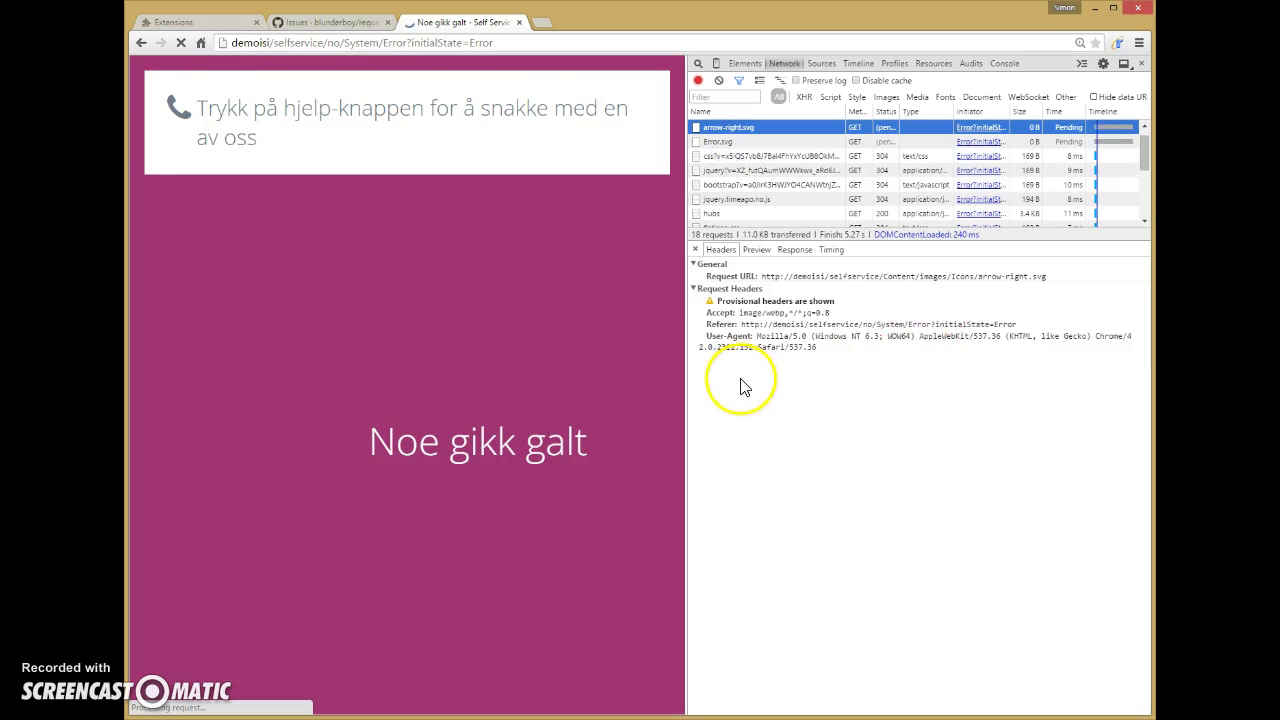
left_click(729, 157)
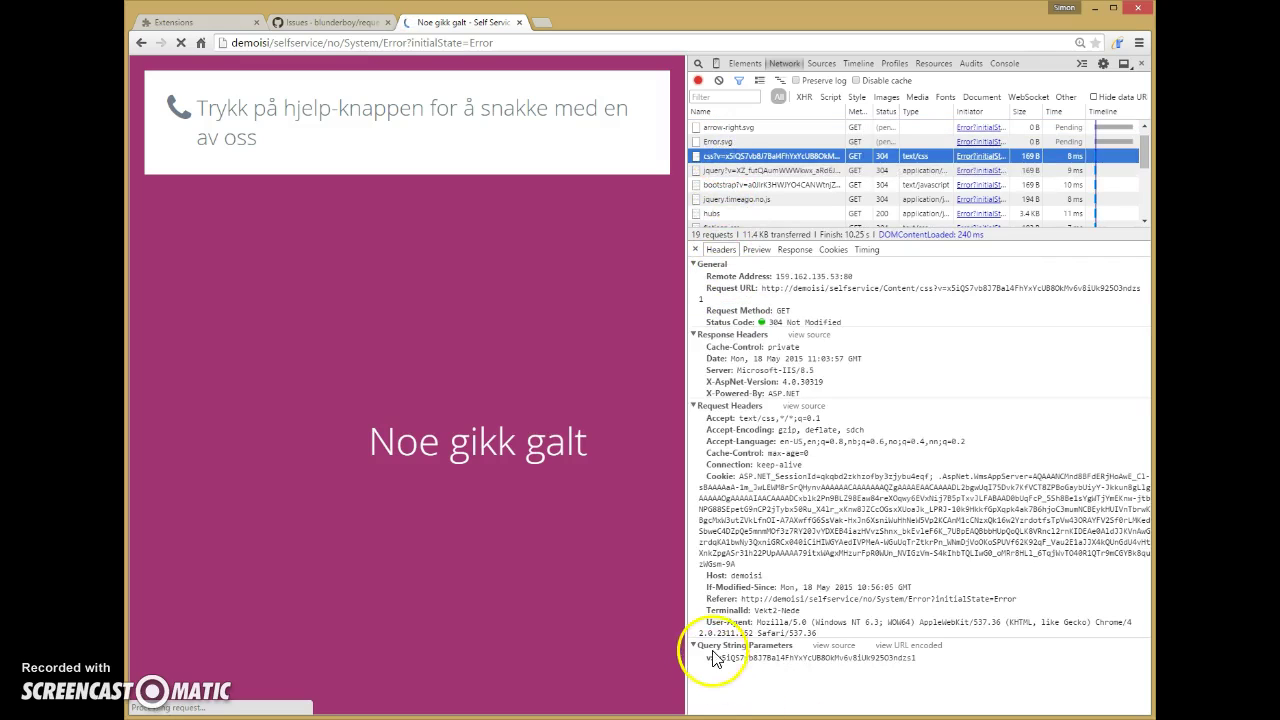
left_click_drag(708, 611, 748, 612)
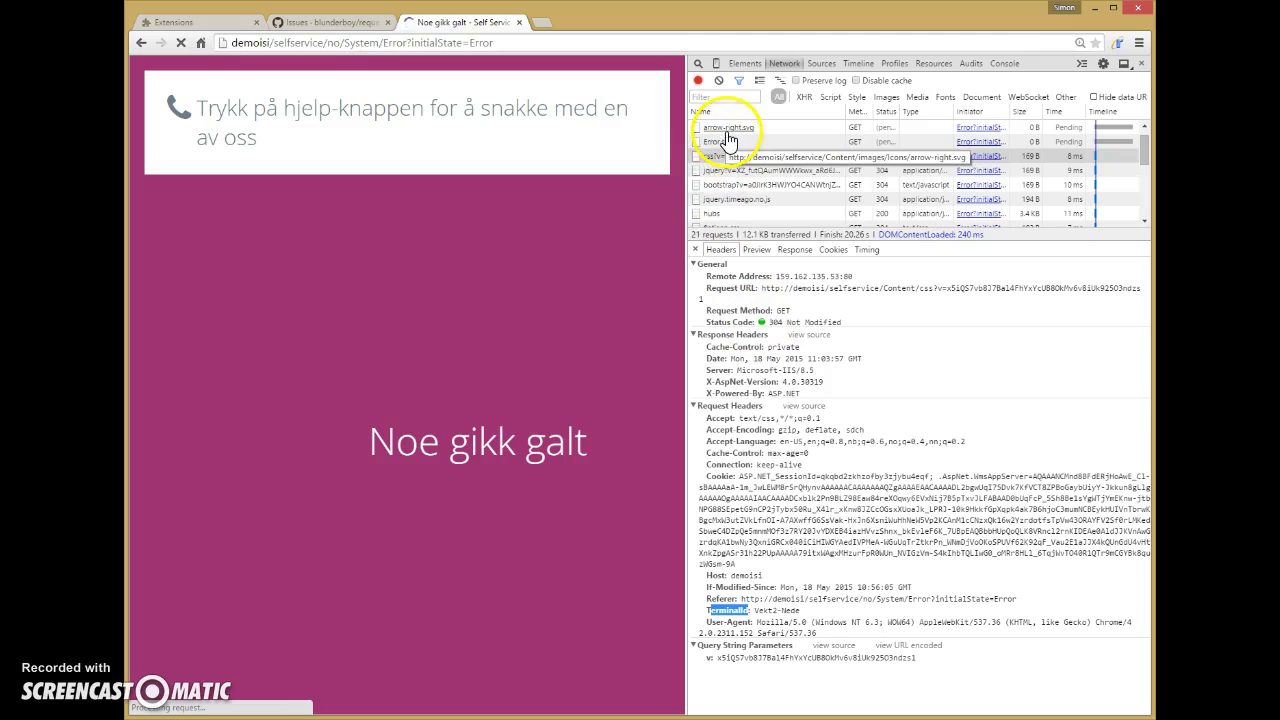
left_click(728, 130)
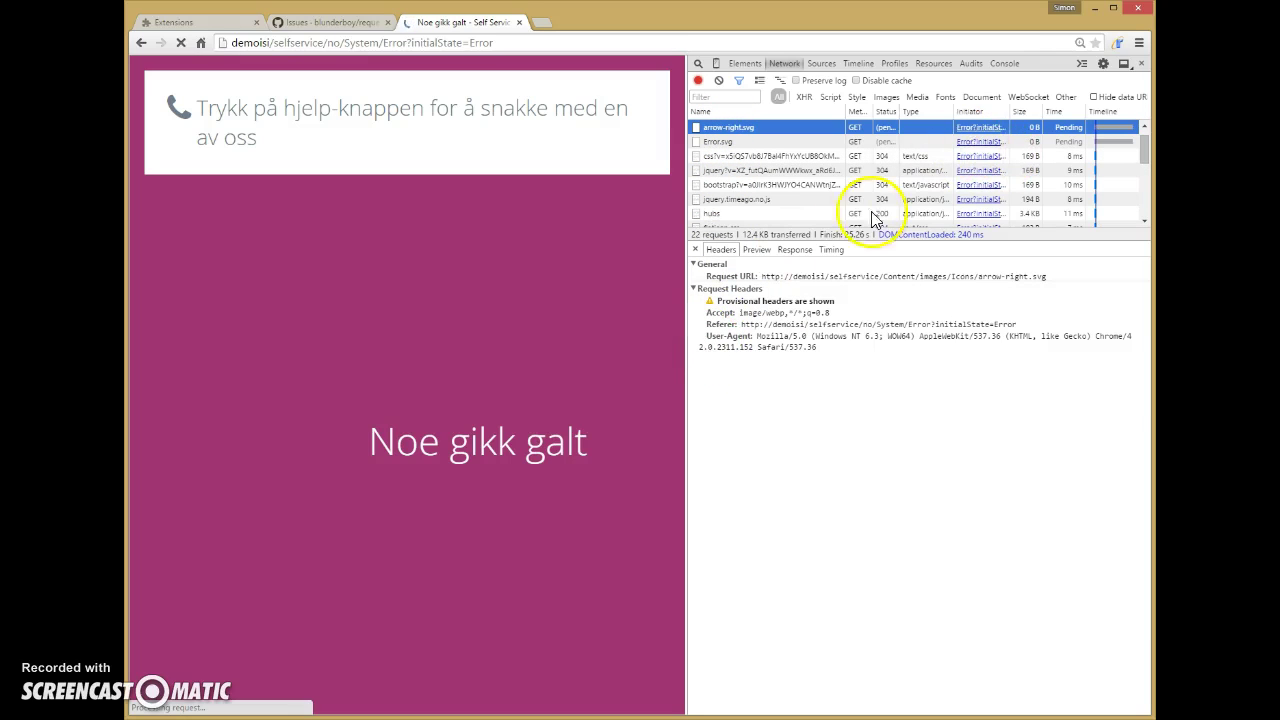
left_click(752, 250)
left_click(724, 250)
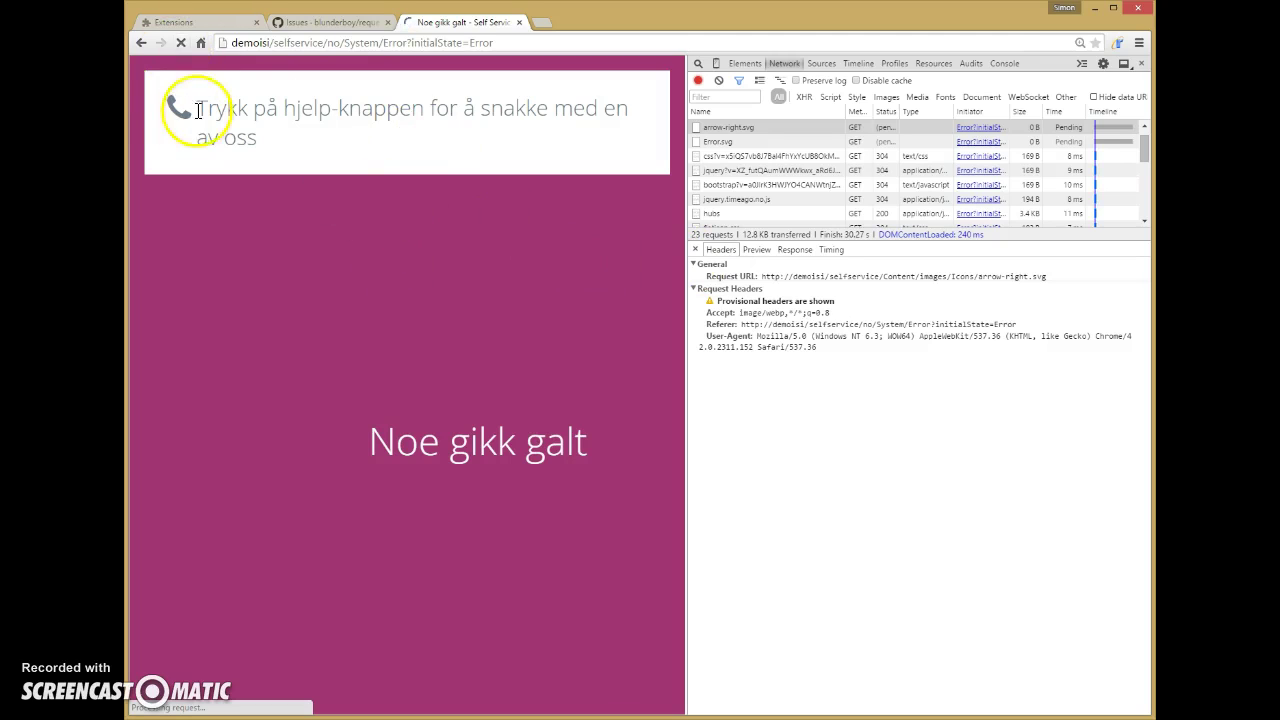
left_click(165, 108)
left_click(281, 245)
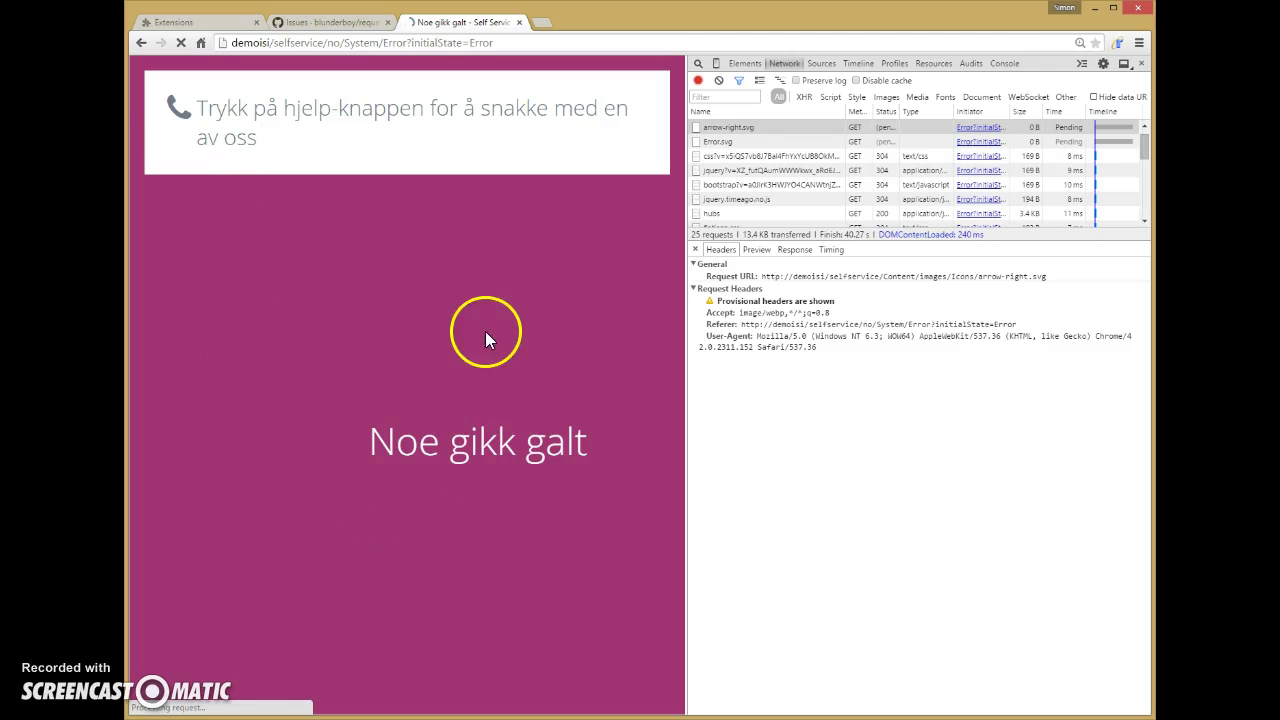
Step: Close the error page tab and load its copied address in a fresh tab
left_click(461, 42)
key("ctrl+w")
key("ctrl+t")
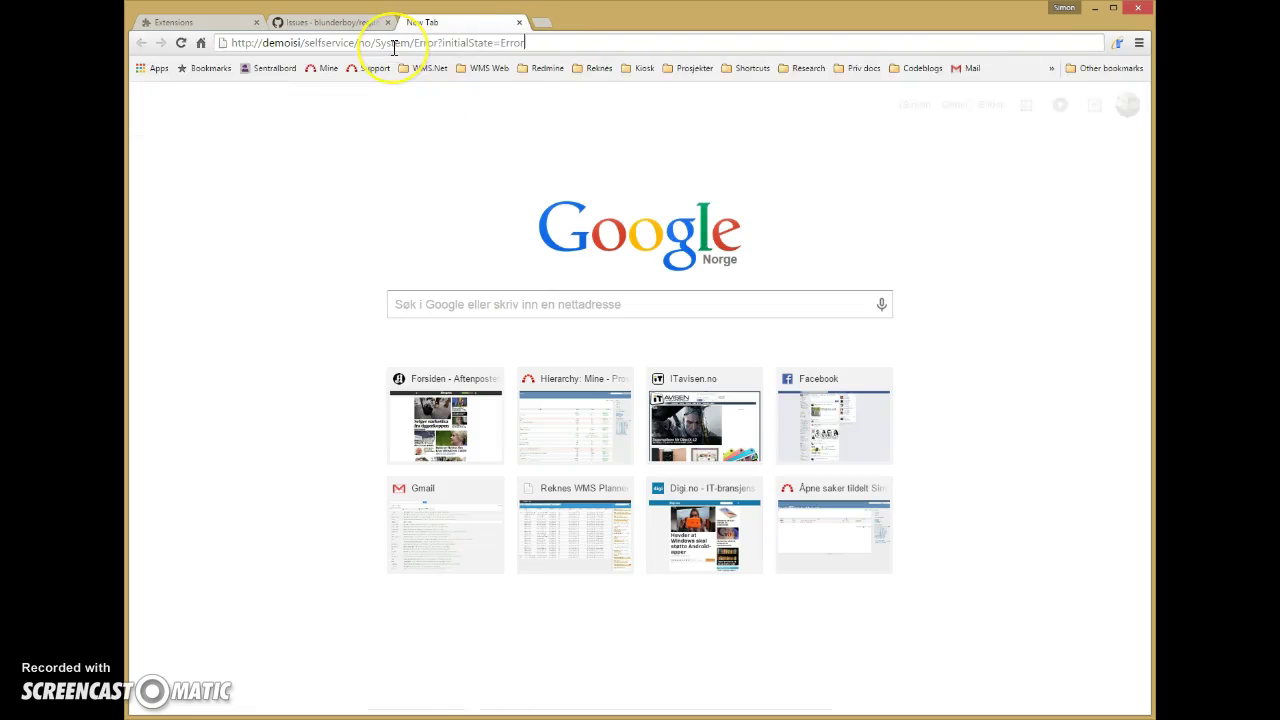
key("ctrl+v")
key("Return")
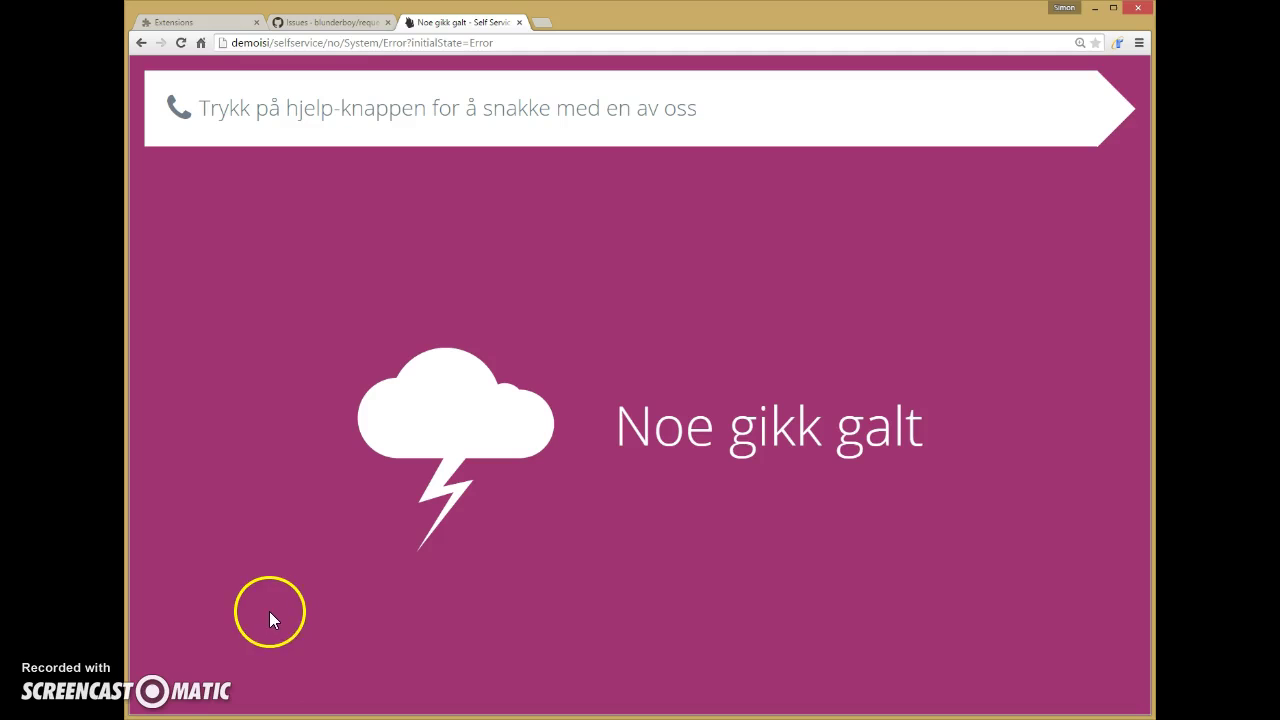
Step: Uncheck Requestly's Enabled box in the extensions list and go back to the error page
left_click(300, 22)
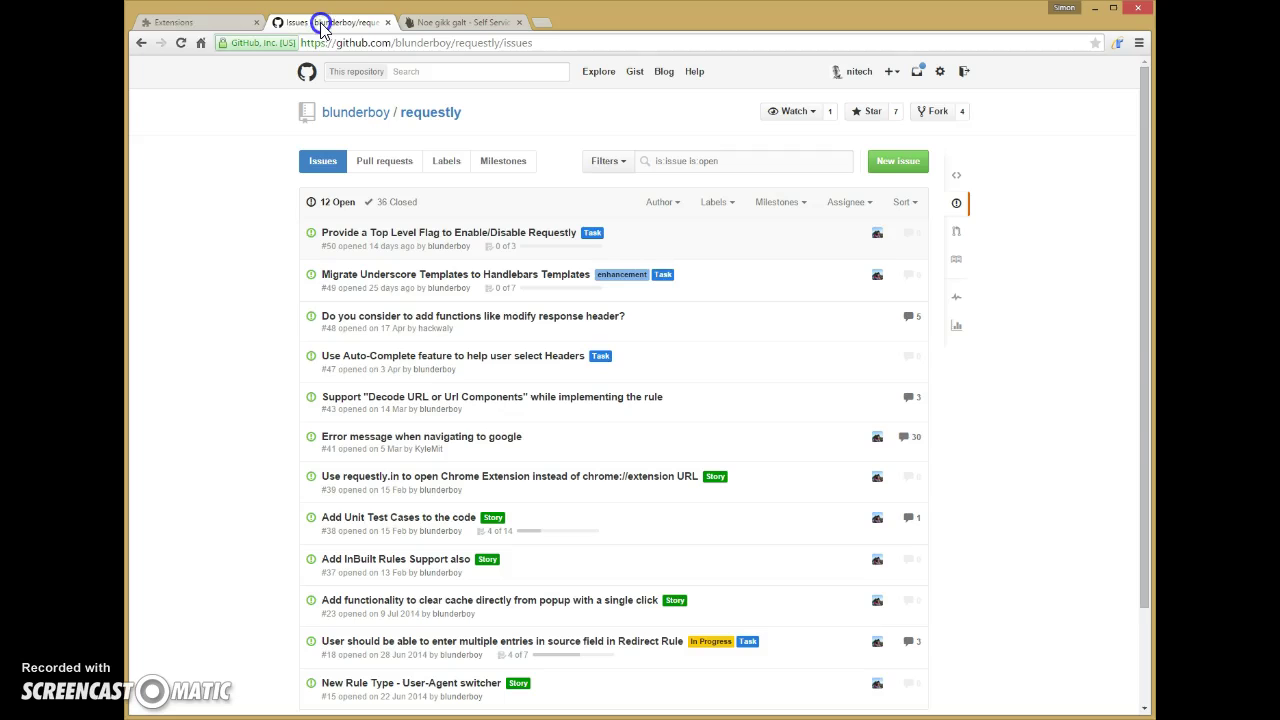
left_click(175, 22)
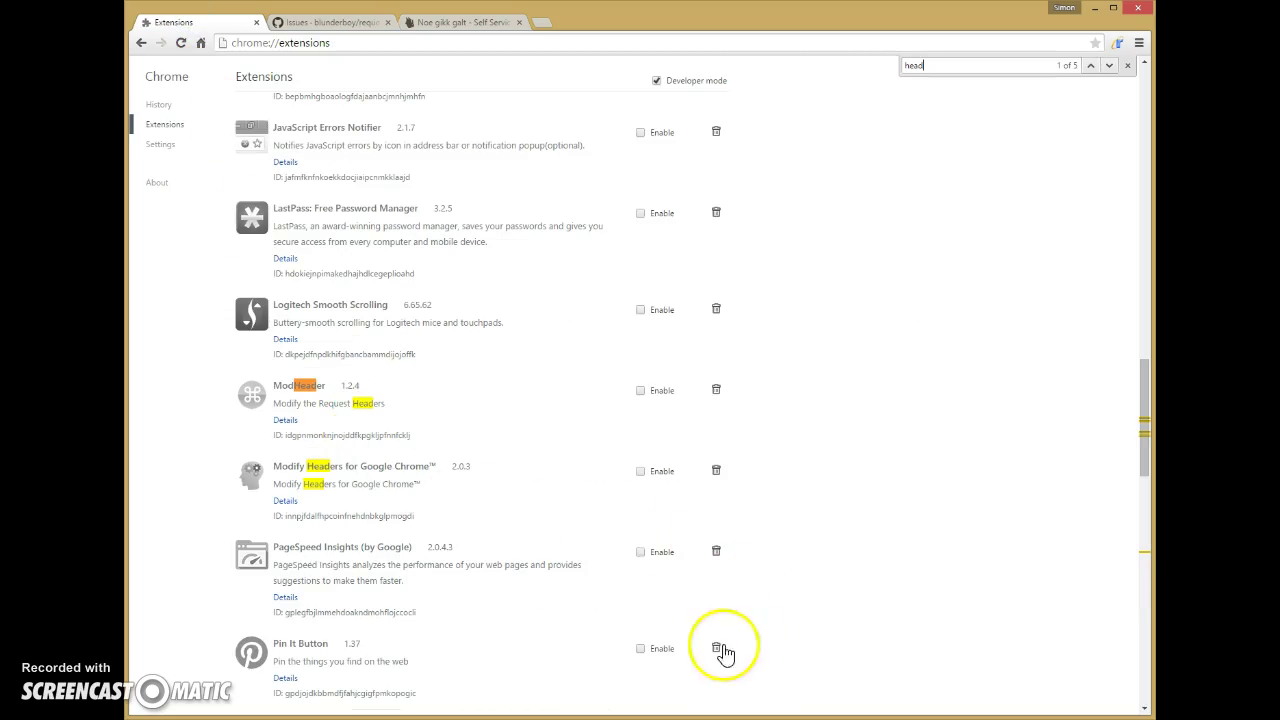
scroll(689, 420, "down", 3)
scroll(680, 420, "down", 5)
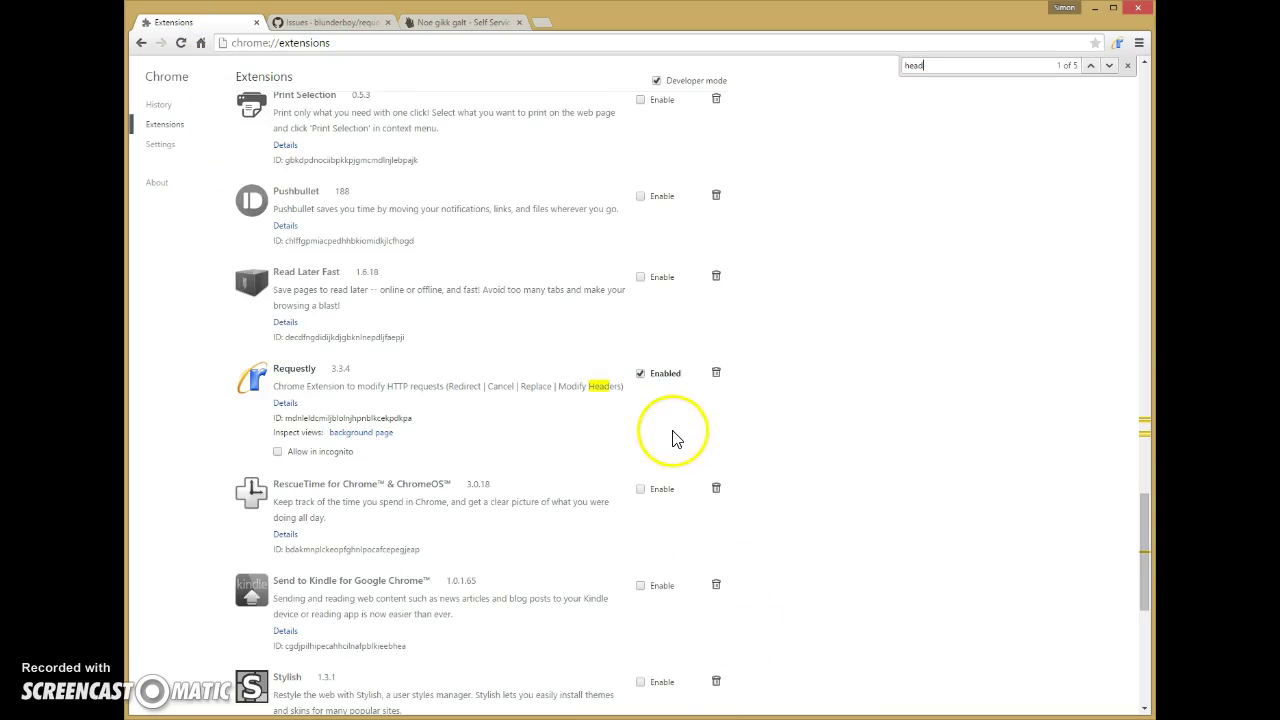
left_click(640, 373)
left_click(345, 22)
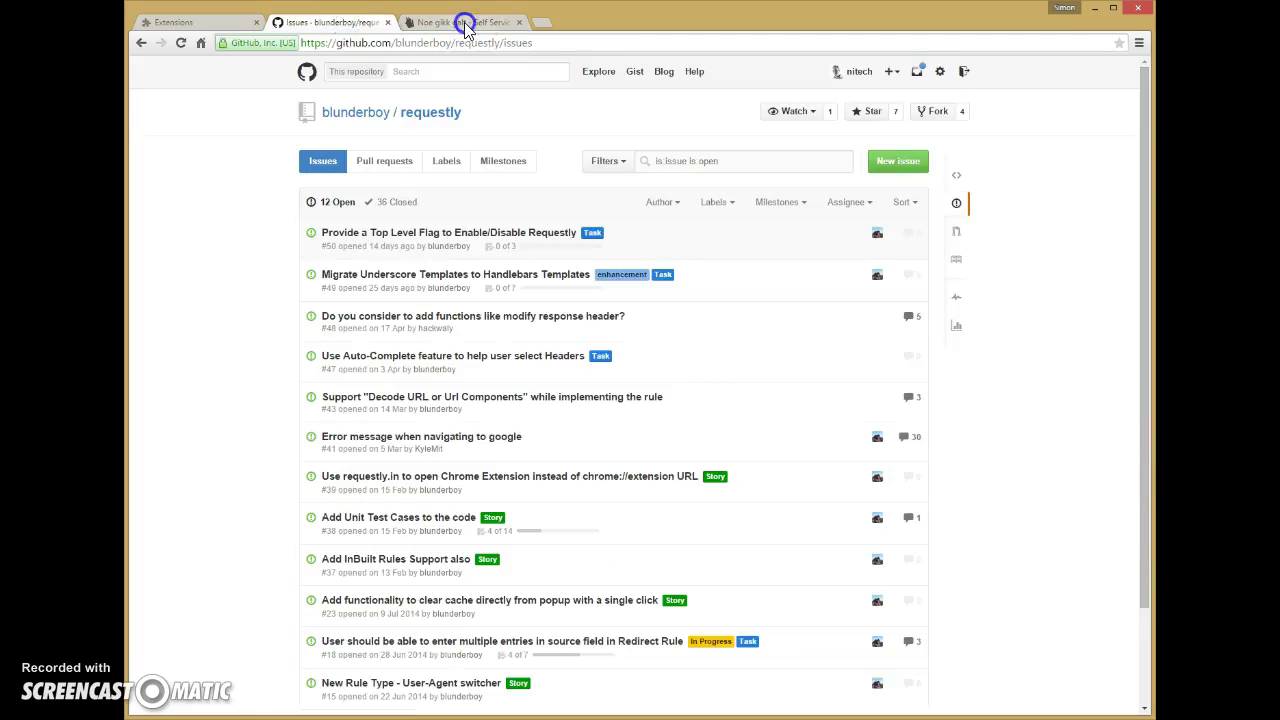
left_click(462, 22)
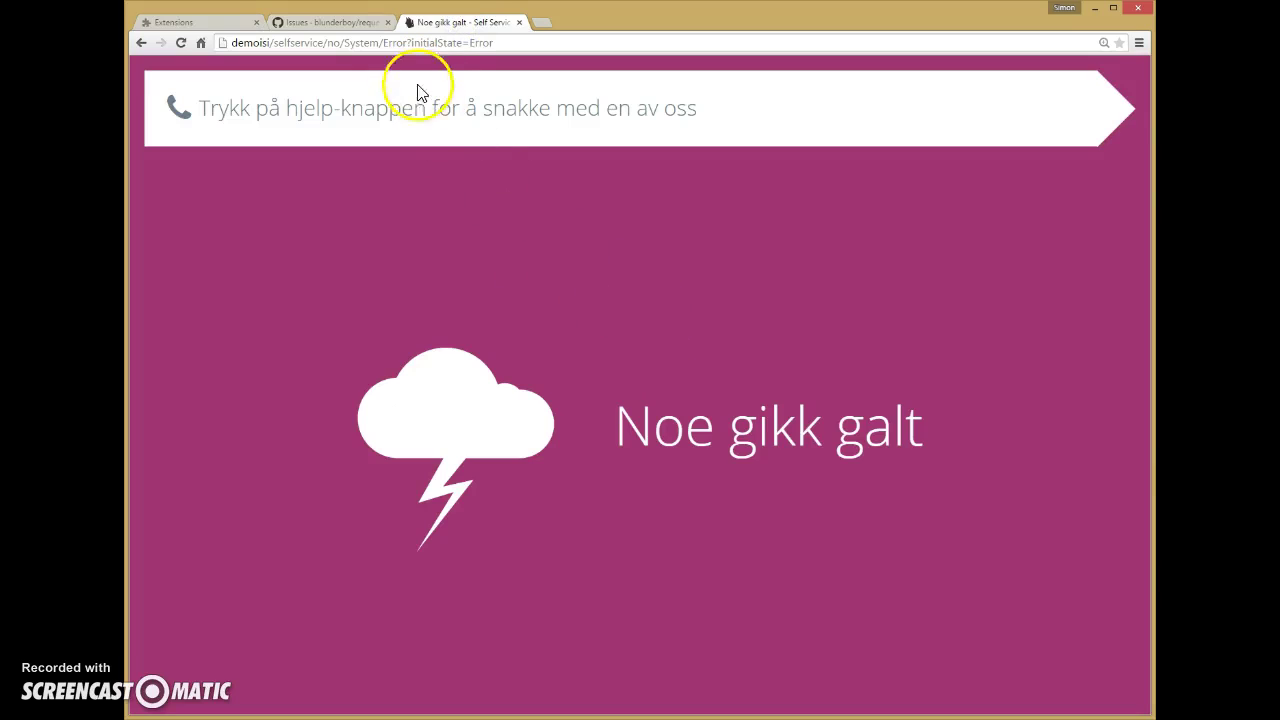
Step: Reload the error page with Requestly off, then view the extensions list
key("F5")
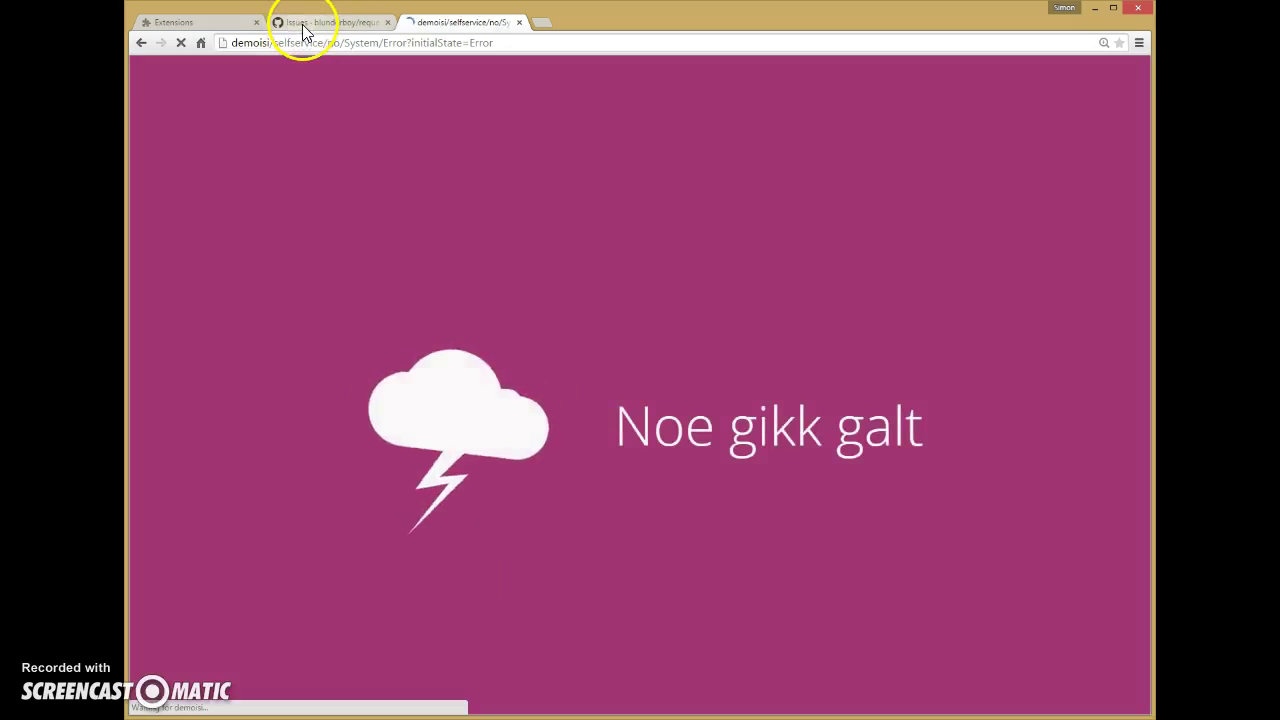
left_click(180, 22)
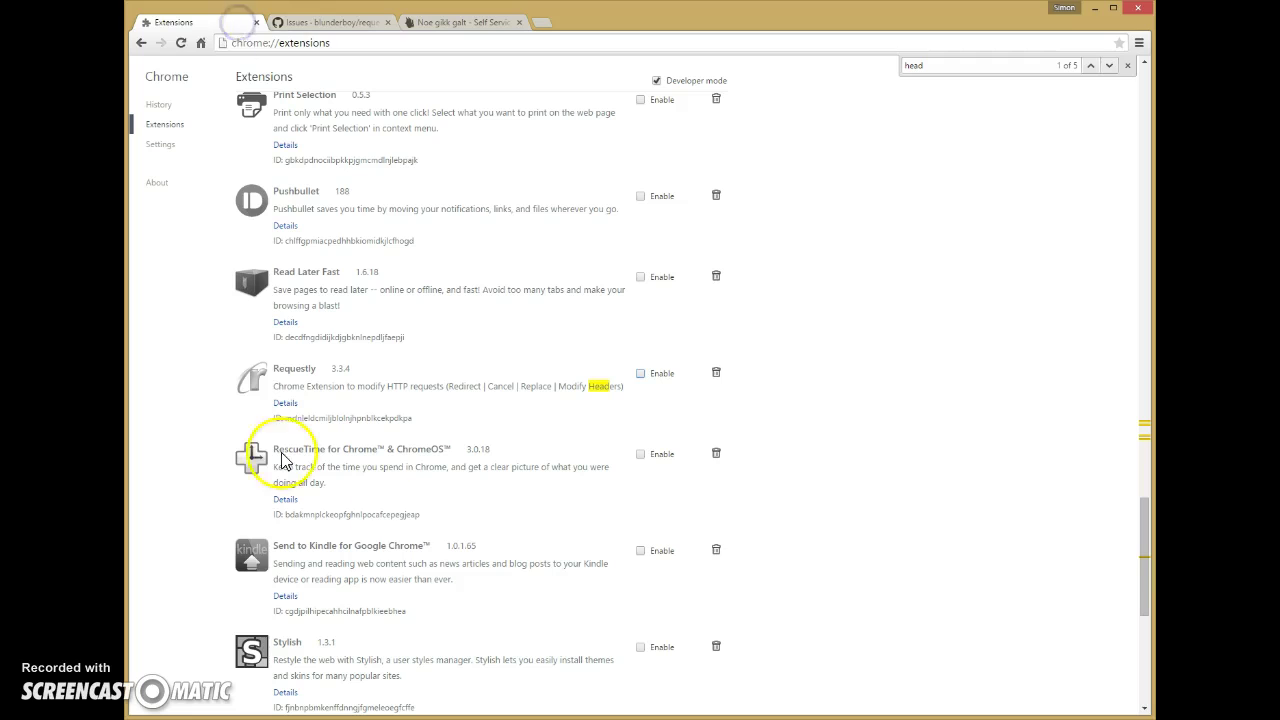
Step: Turn Requestly back on and reload the Noe gikk galt error page
left_click(640, 373)
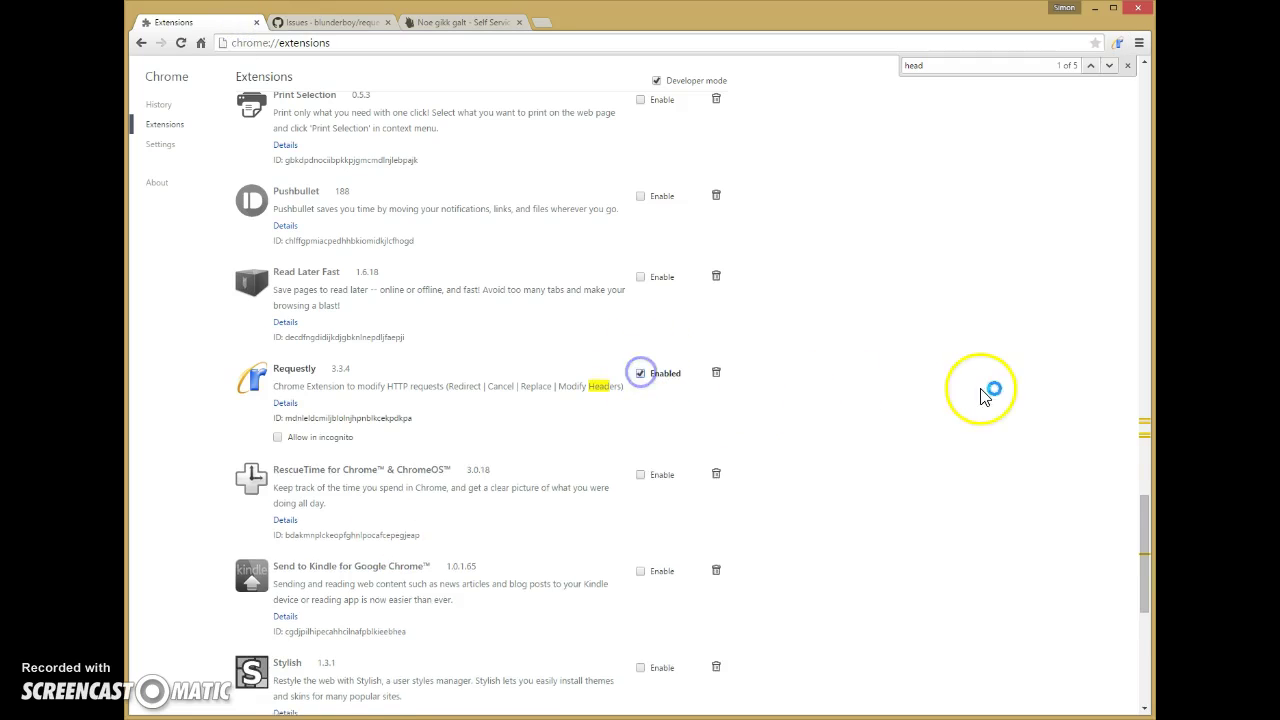
left_click(460, 22)
key("F5")
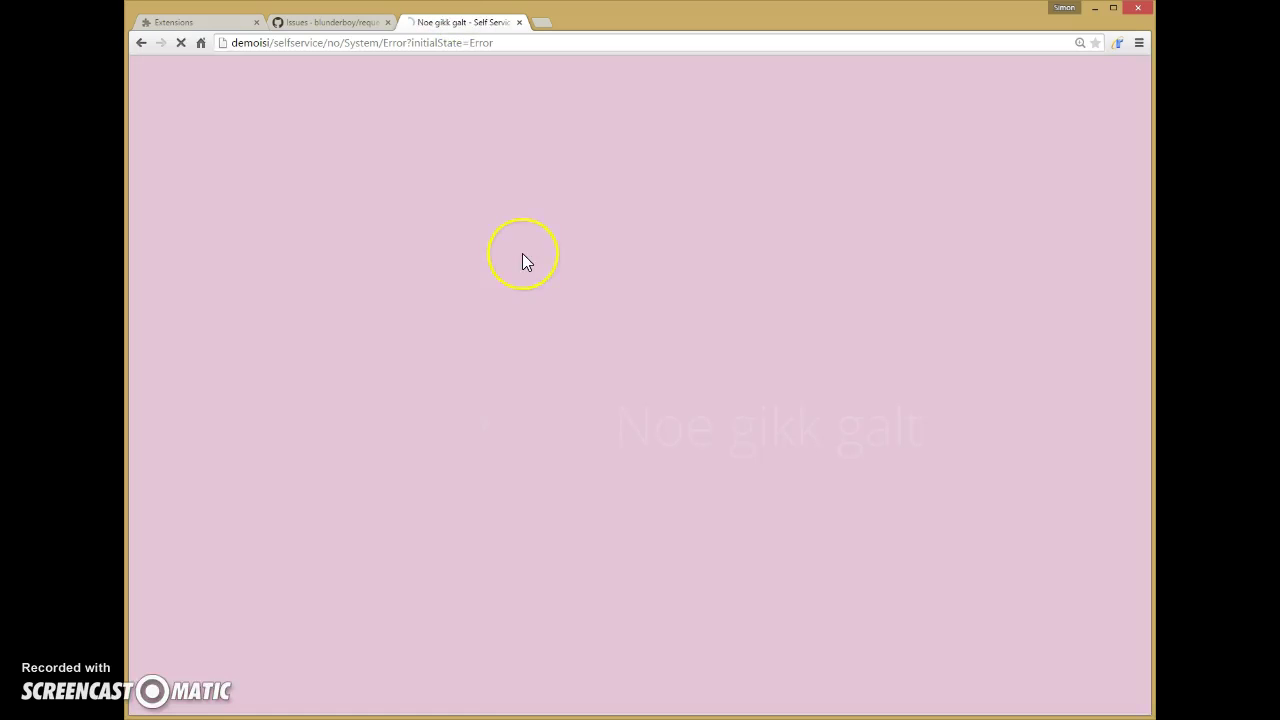